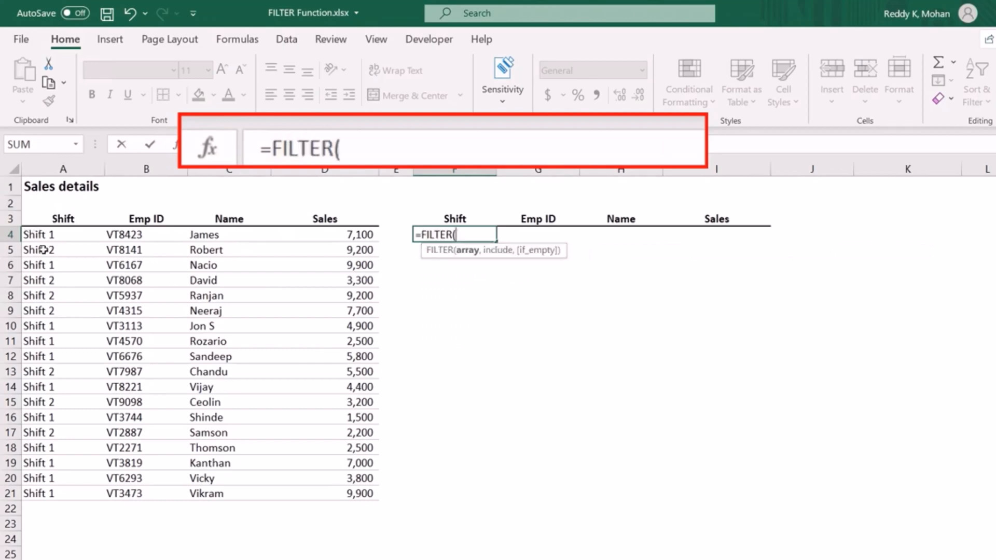
Step: Complete the FILTER formula in F4 with array A4:D21 and the include condition D4:D21>9000, and check the returned sales
left_click(34, 236)
key("ctrl+shift+Right")
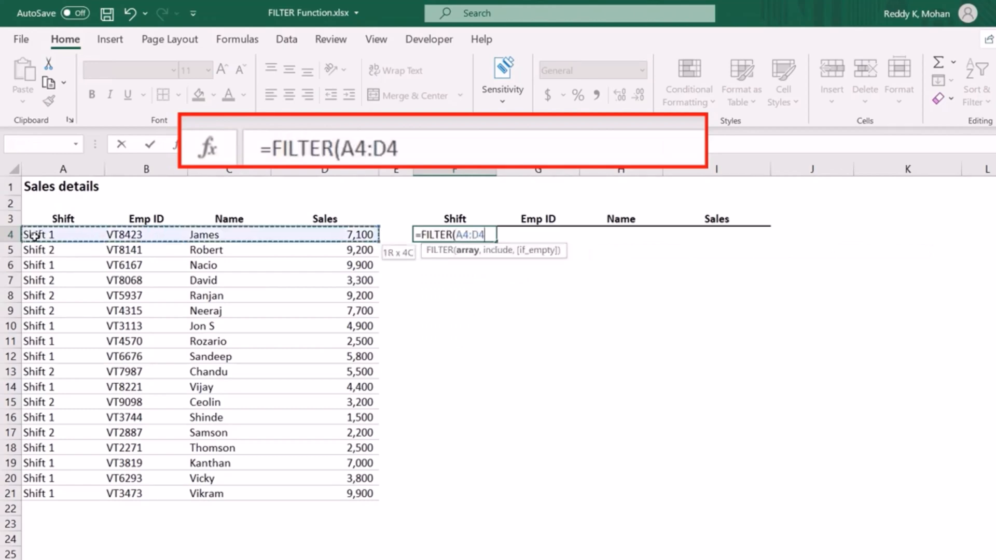
key("ctrl+shift+Down")
type(",")
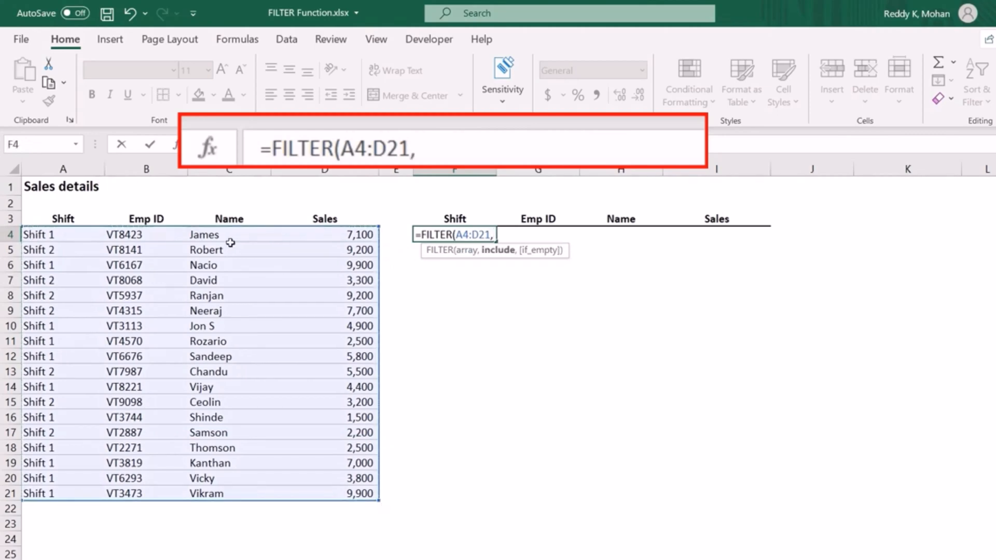
left_click(331, 235)
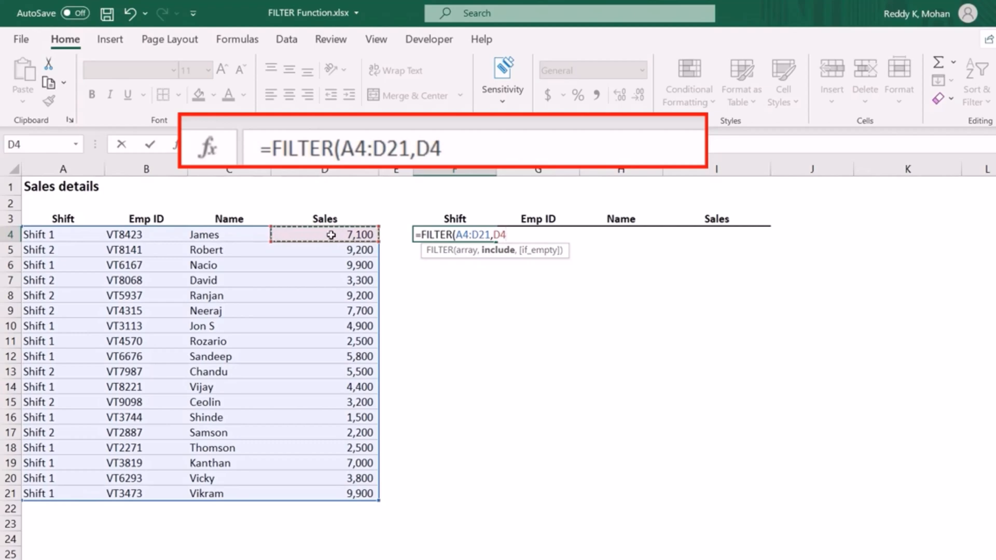
key("ctrl+shift+Down")
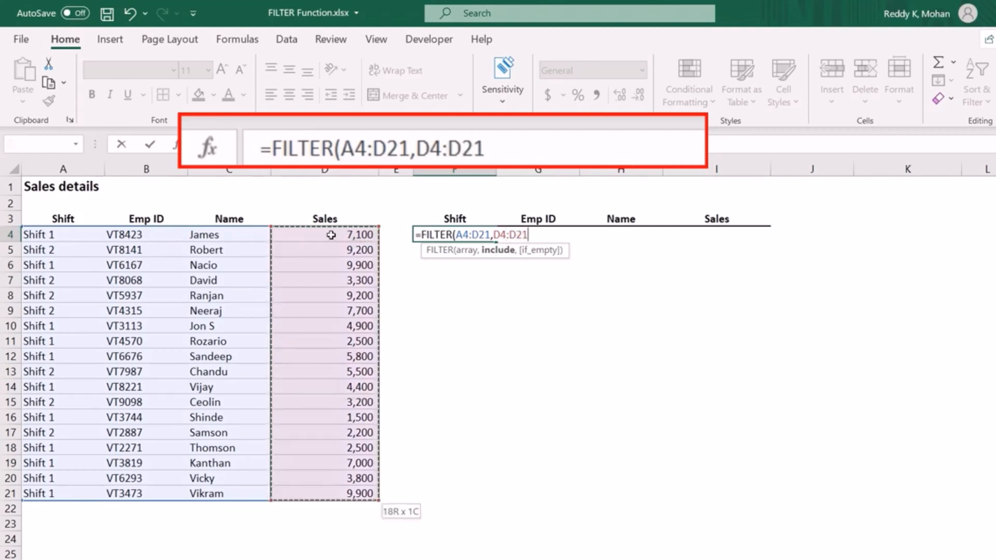
type(">9000")
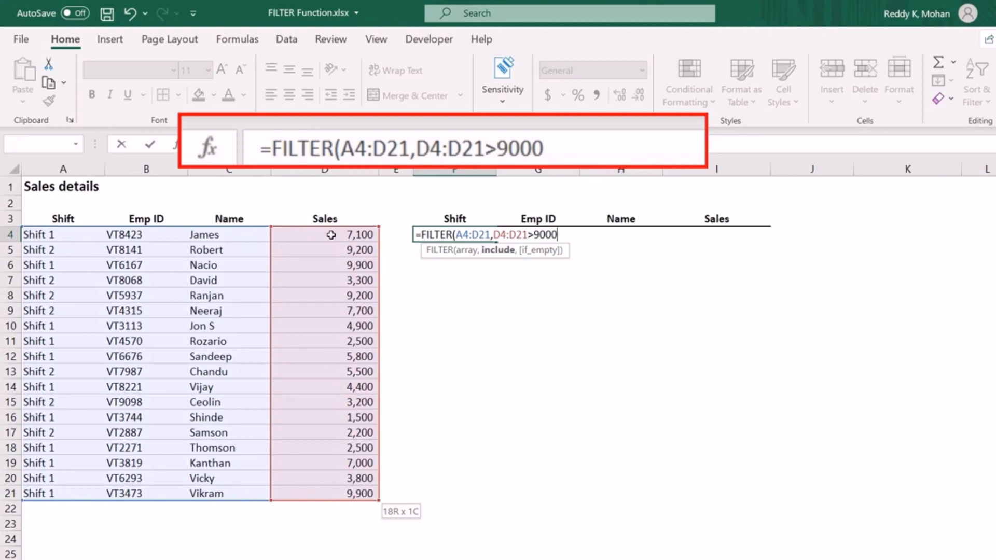
type(")")
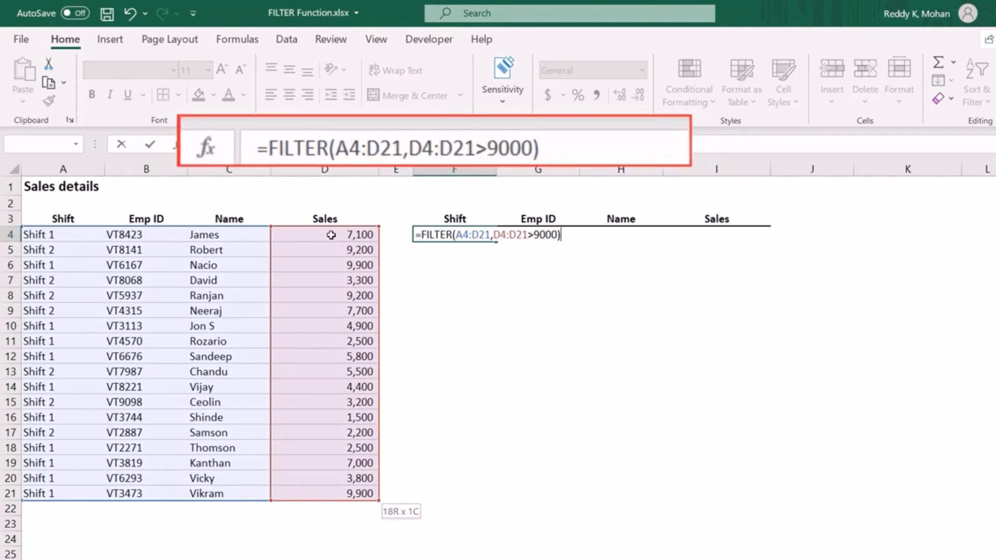
key("Return")
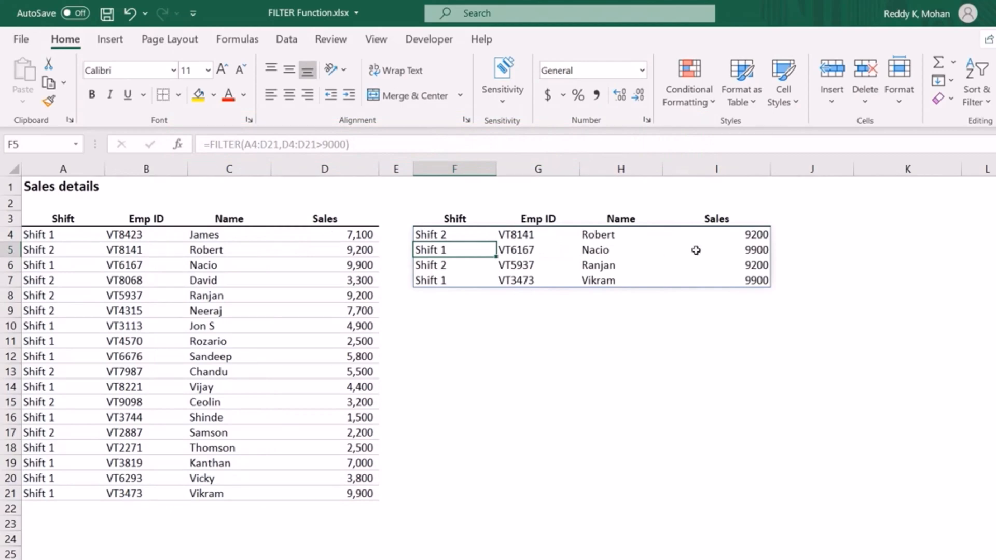
left_click(733, 239)
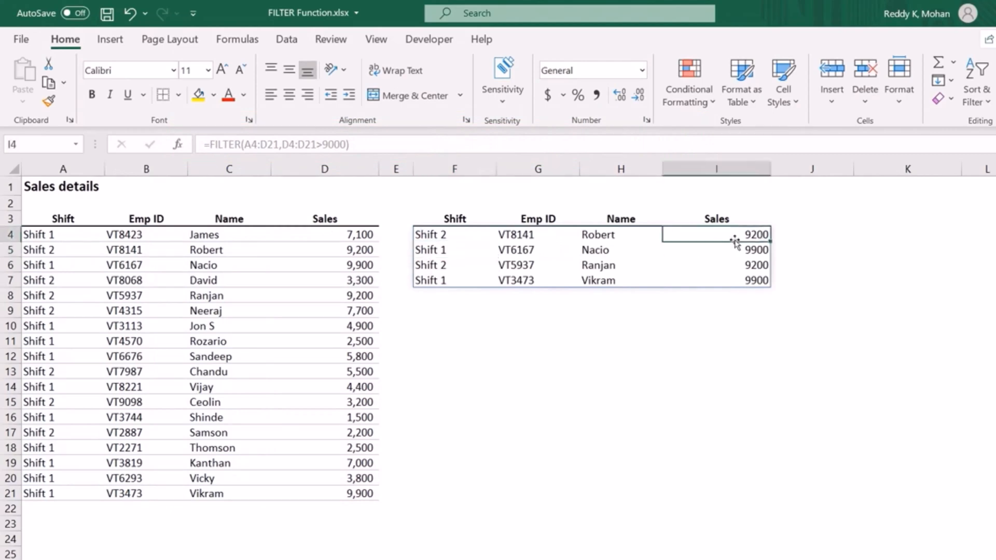
left_click(737, 282, "shift")
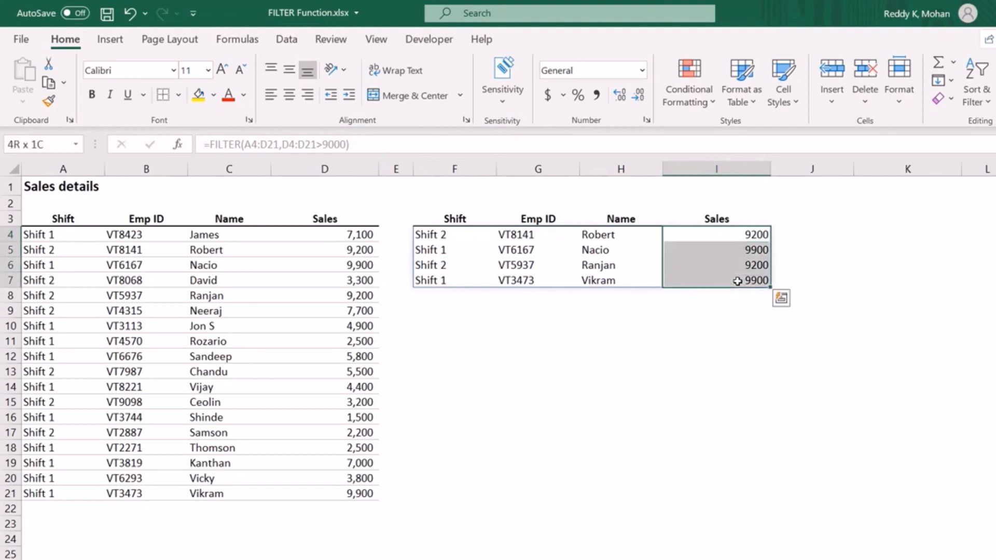
Step: Insert the condition (D4:D21>=7500) into F4's FILTER formula, multiplied by the existing sales condition enclosed in parentheses
left_click(444, 234)
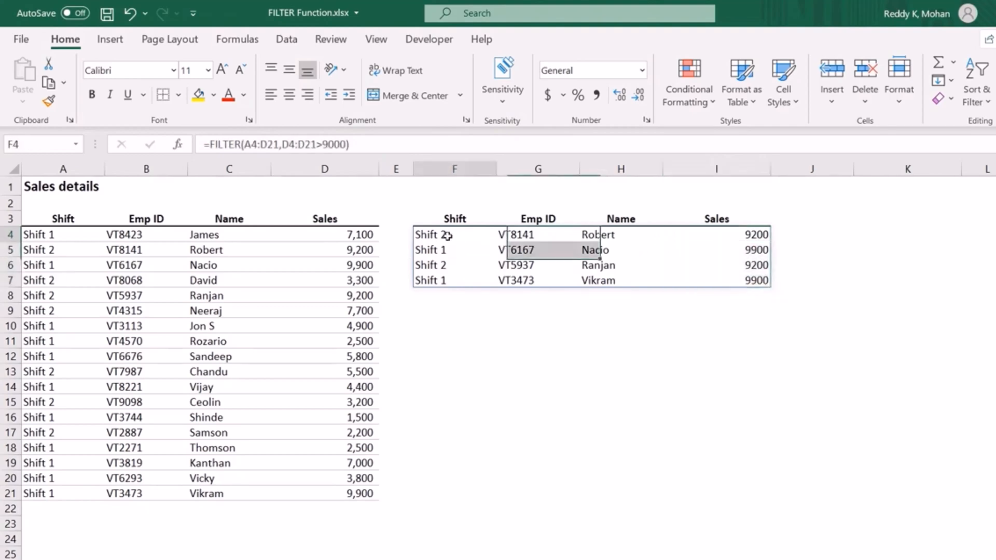
left_click(322, 144)
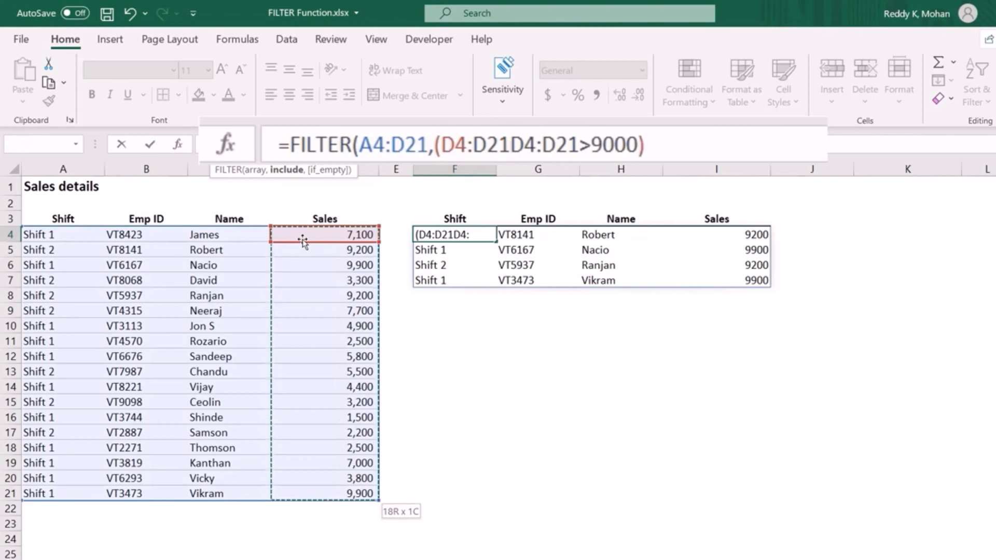
type(">")
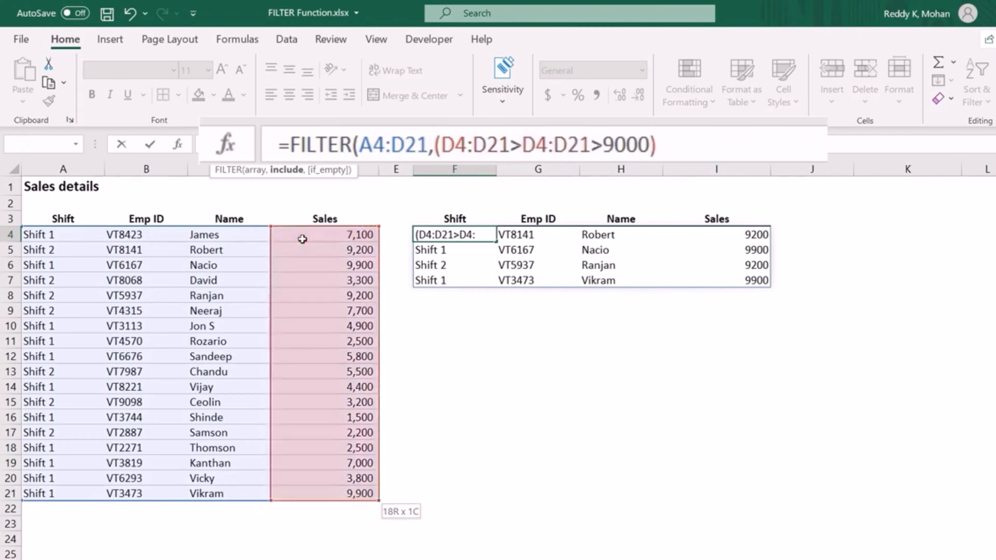
type("=7500")
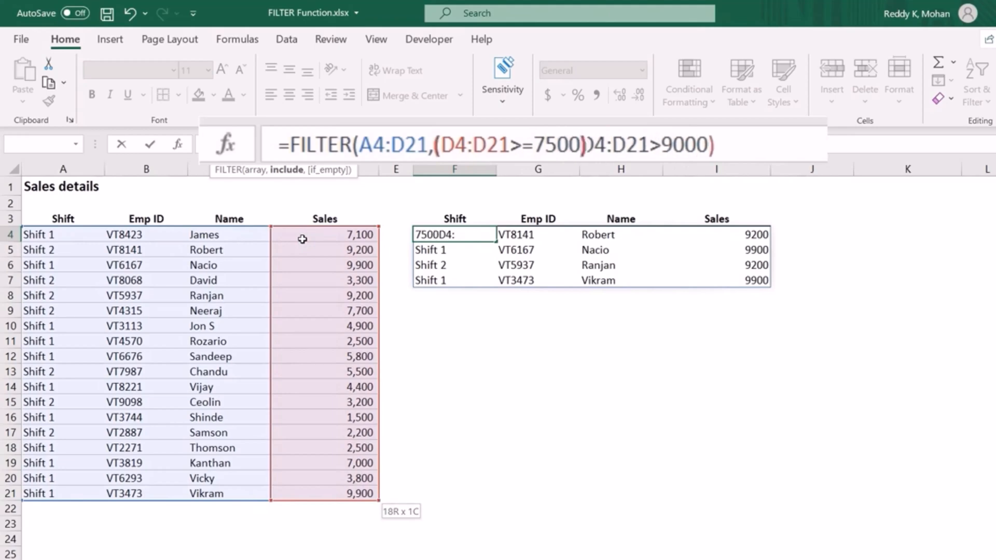
type(")*(D")
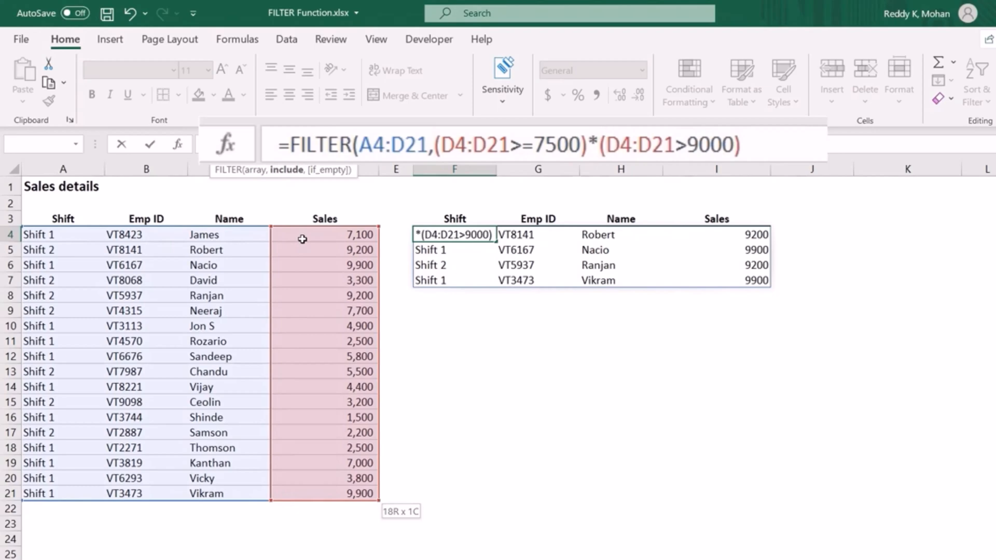
Step: Change the second sales condition in the FILTER formula to D4:D21<10000 and commit the formula
left_click(690, 147)
key("Right")
key("BackSpace")
key("BackSpace")
type("<1")
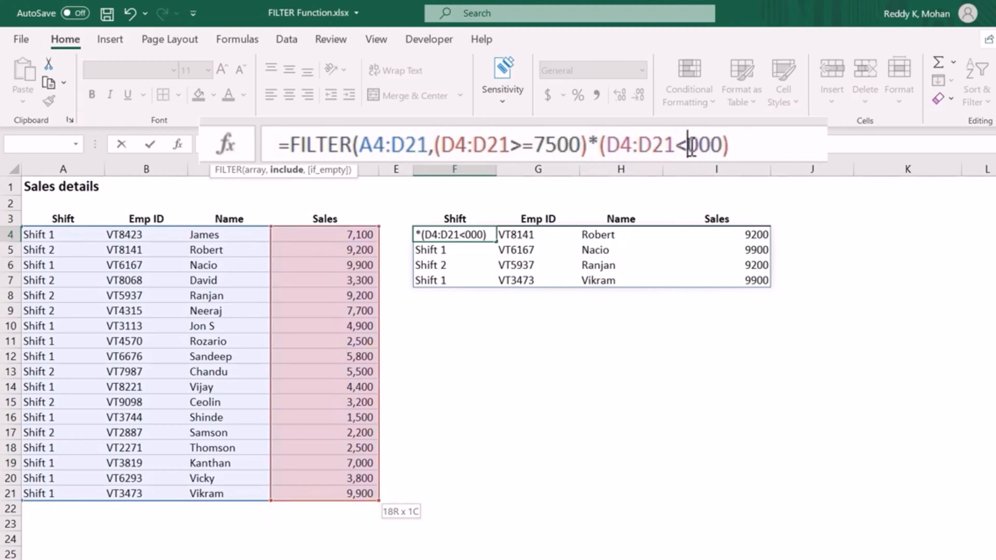
type("0")
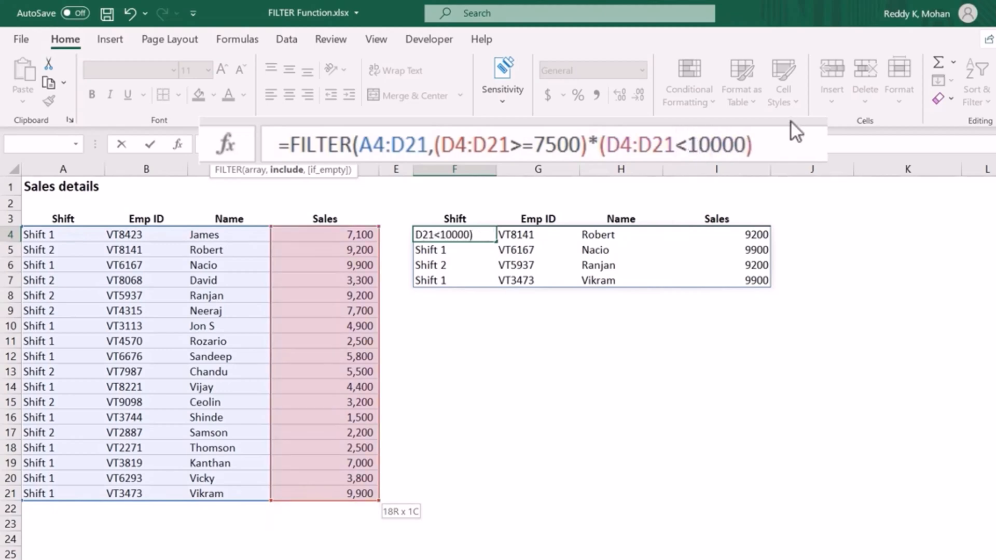
left_click(762, 144)
key("Return")
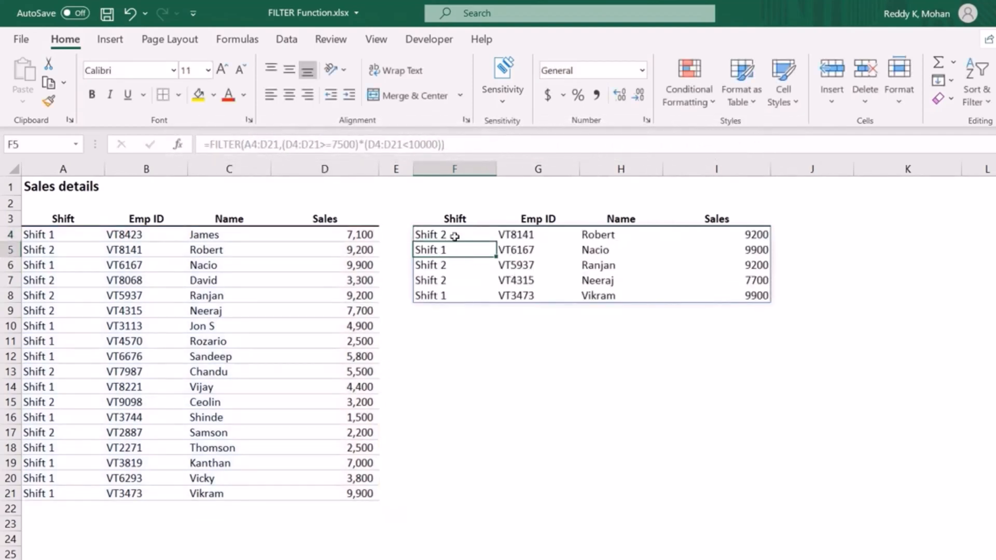
Step: Compare the filtered sales results with the source Sales values in D4:D21
left_click(734, 233)
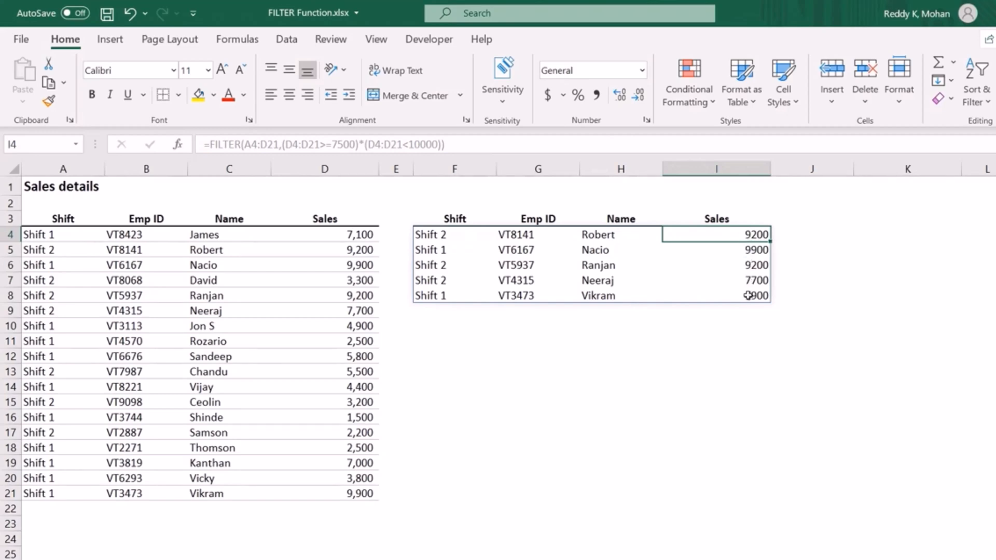
left_click(354, 235)
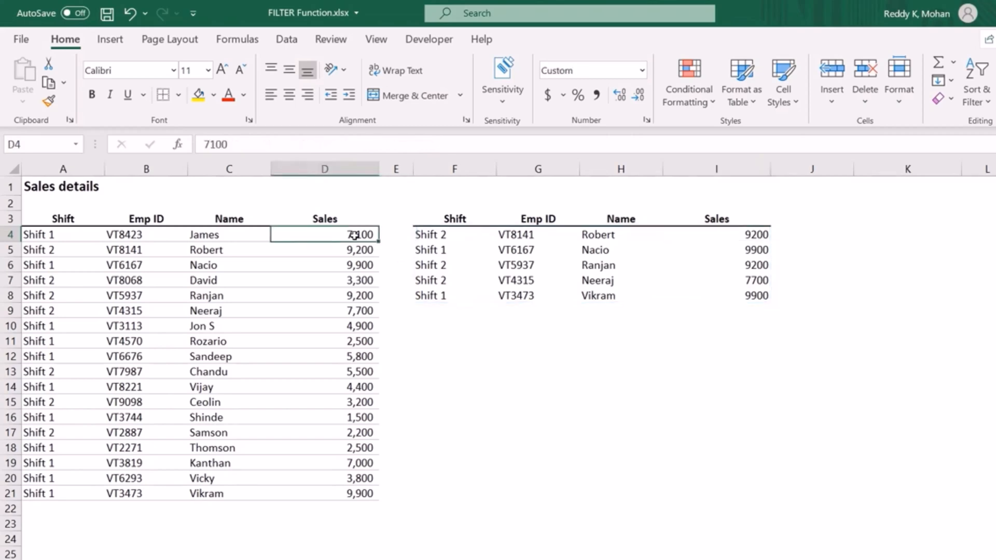
left_click(340, 491, "shift")
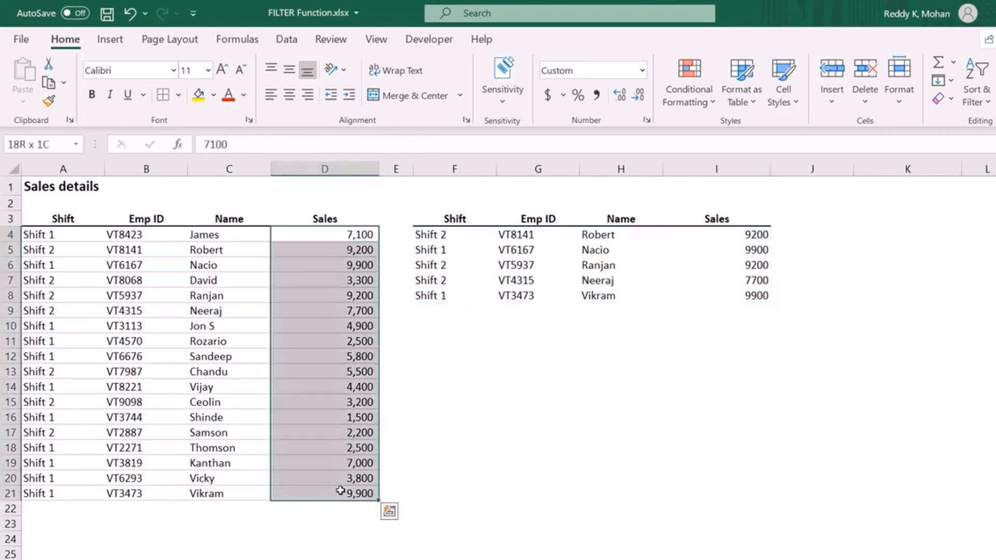
Step: Add the condition (A4:A21="Shift 2") before the sales conditions in F4's FILTER formula, multiplied by them, and check the returned shifts
left_click(444, 236)
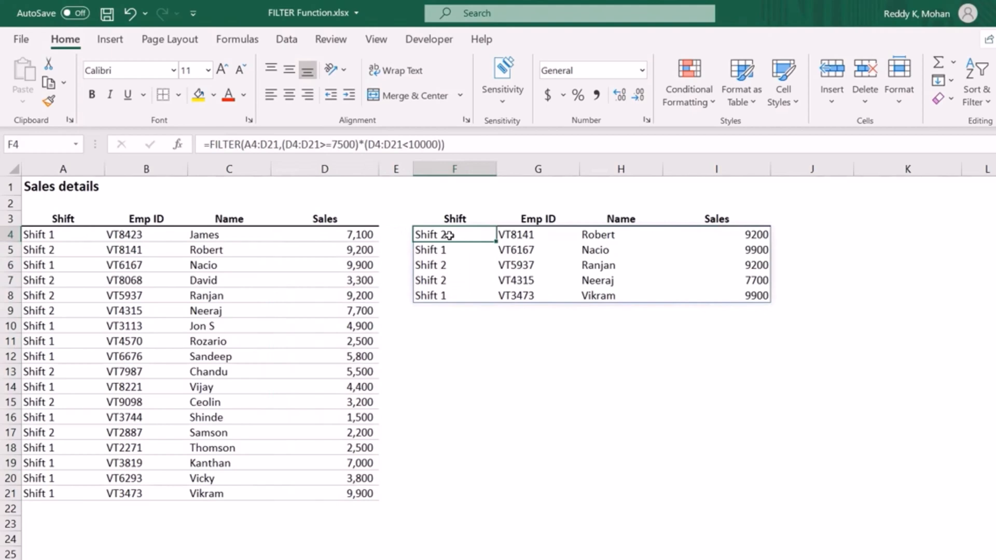
left_click(277, 144)
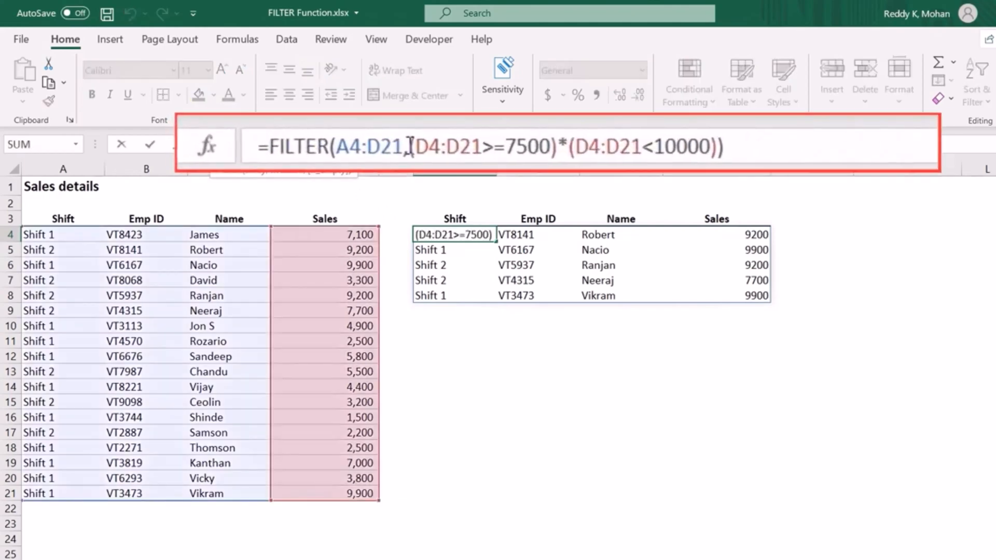
type("(")
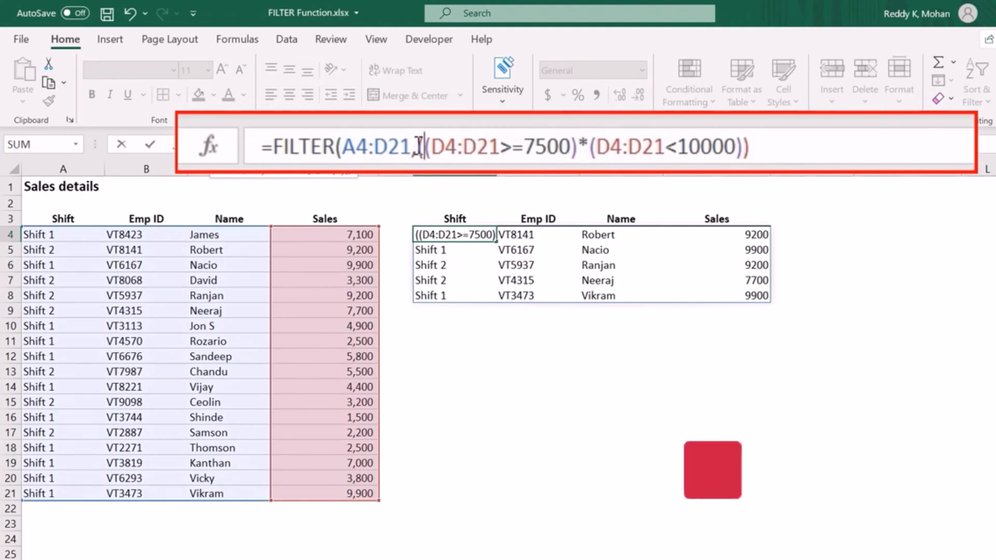
type(")")
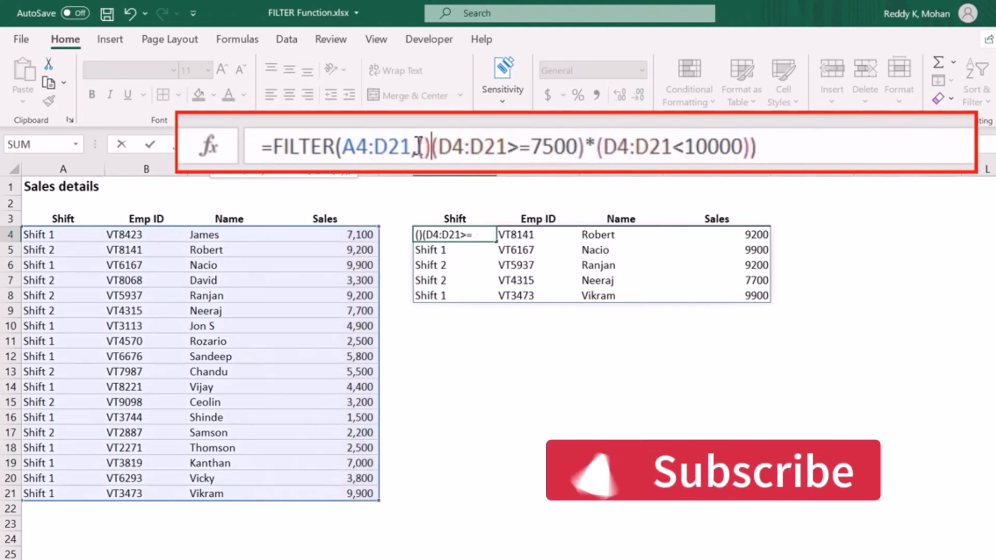
key("BackSpace")
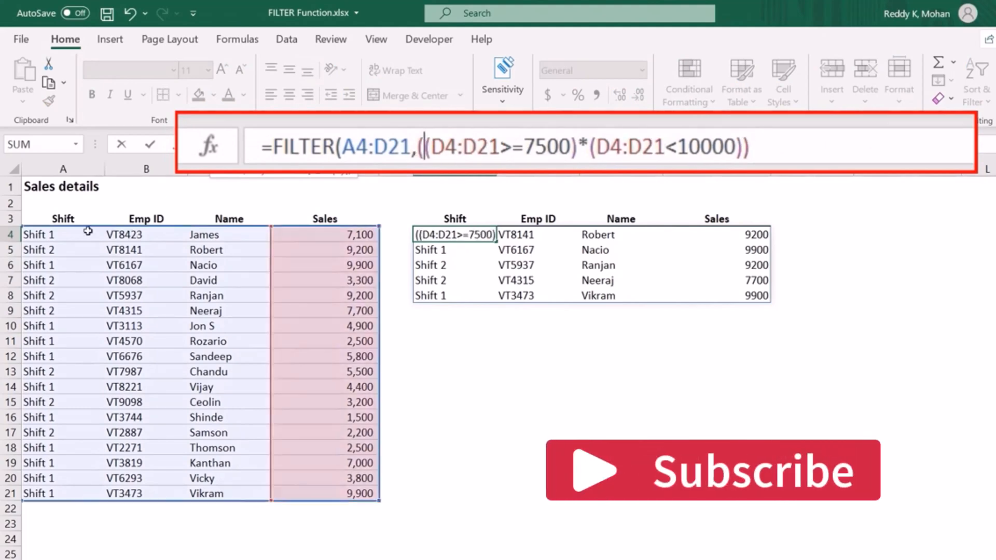
left_click(55, 234)
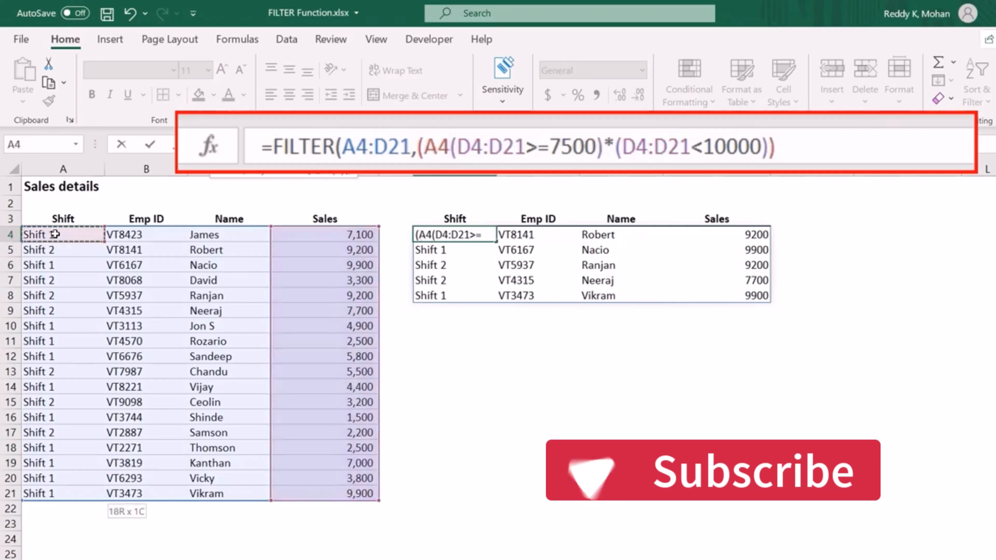
key("ctrl+shift+Down")
type("=")
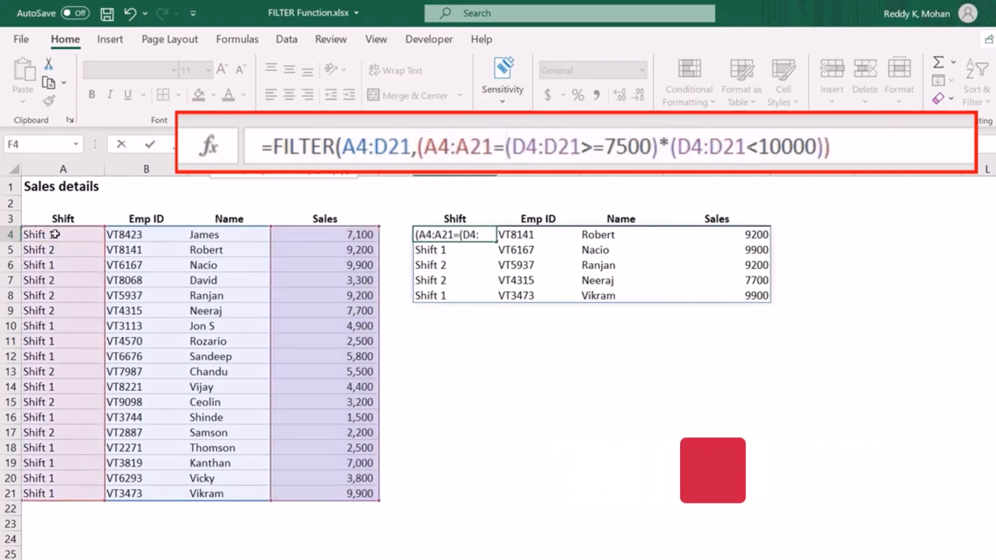
type("\"S")
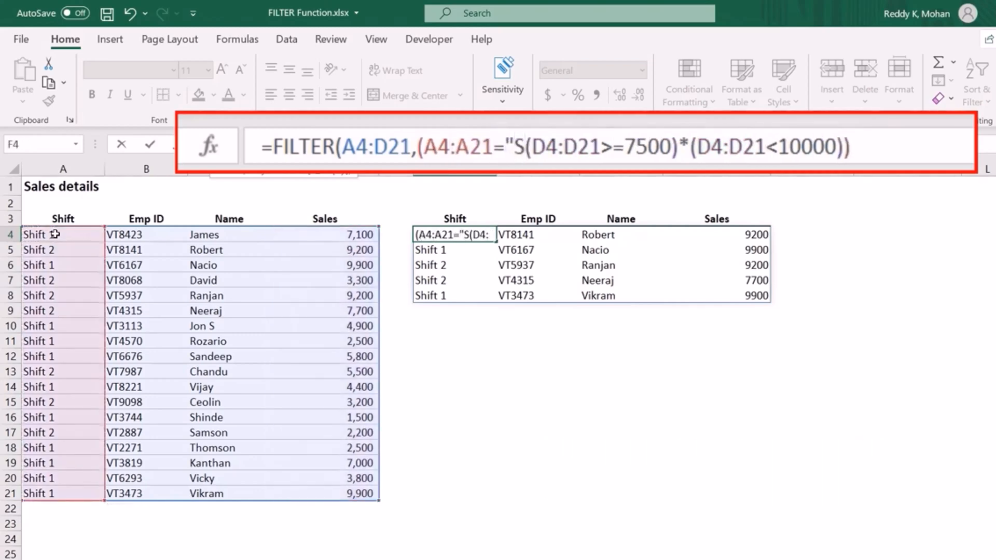
type("hift")
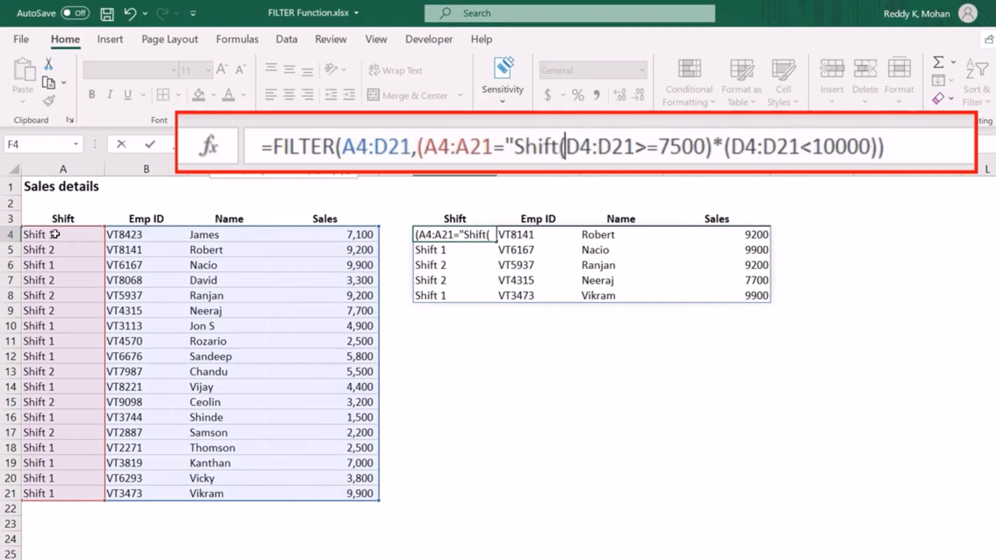
type(" 2\"")
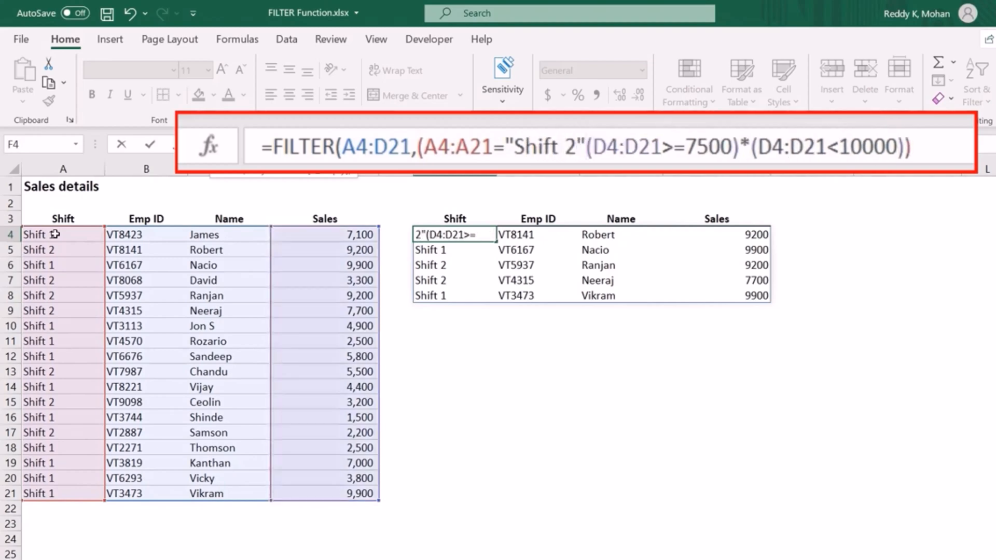
type(")")
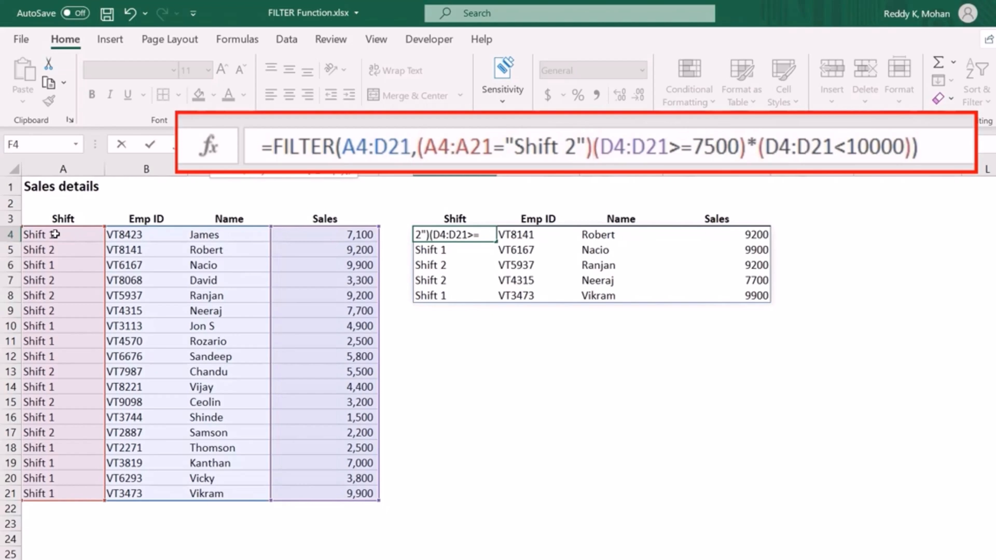
type("*")
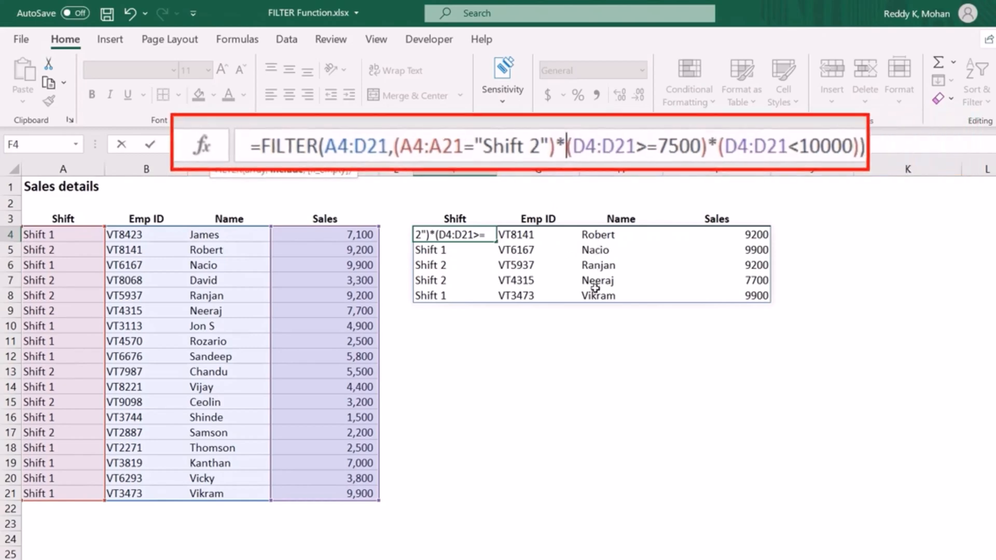
key("Return")
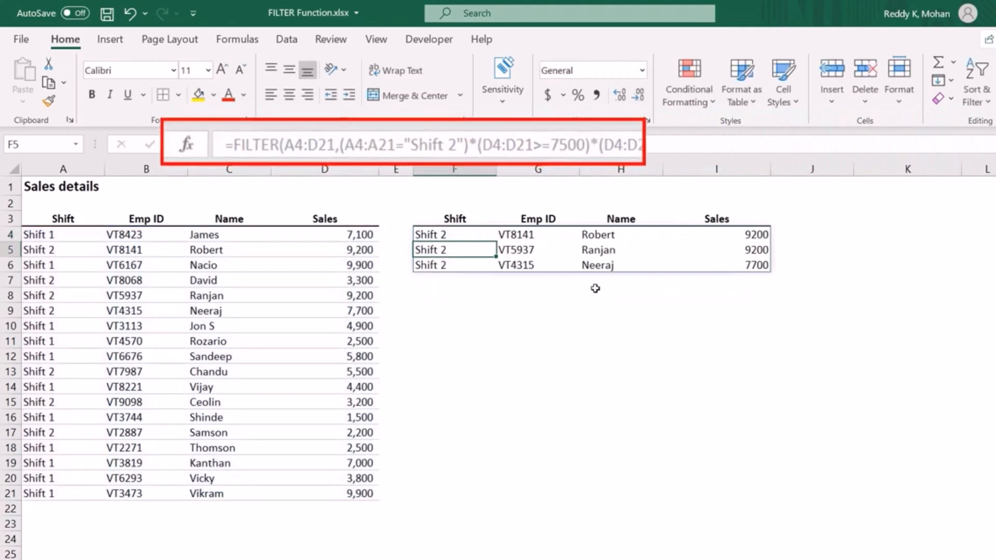
left_click(447, 234)
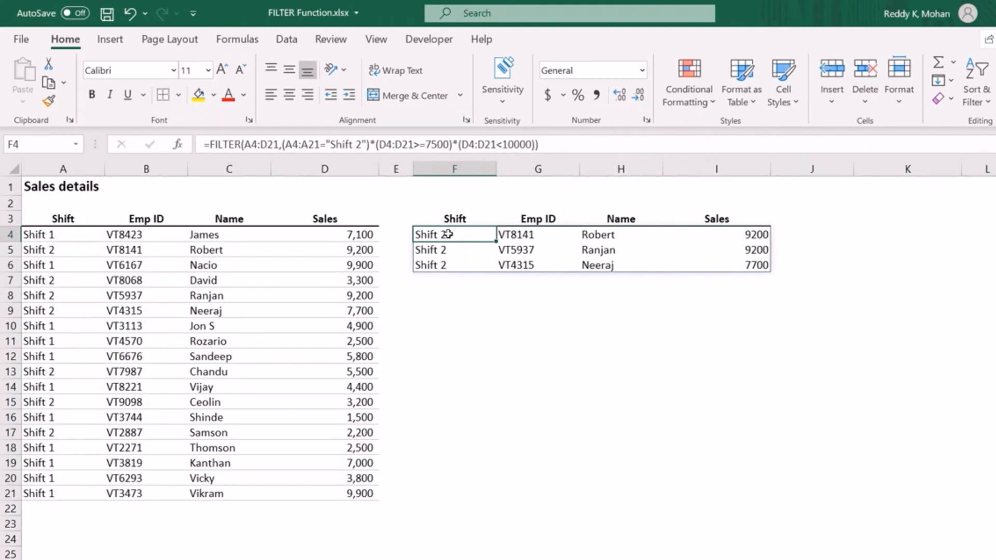
left_click(452, 266, "shift")
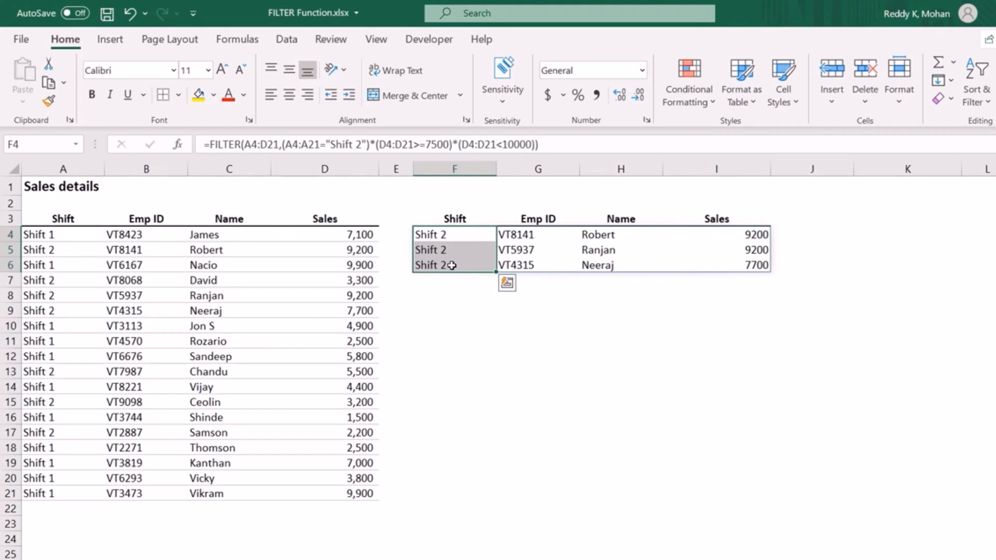
Step: Add "No Results found" as the if_empty argument of F4's FILTER formula, after the last sales condition
left_click(537, 144)
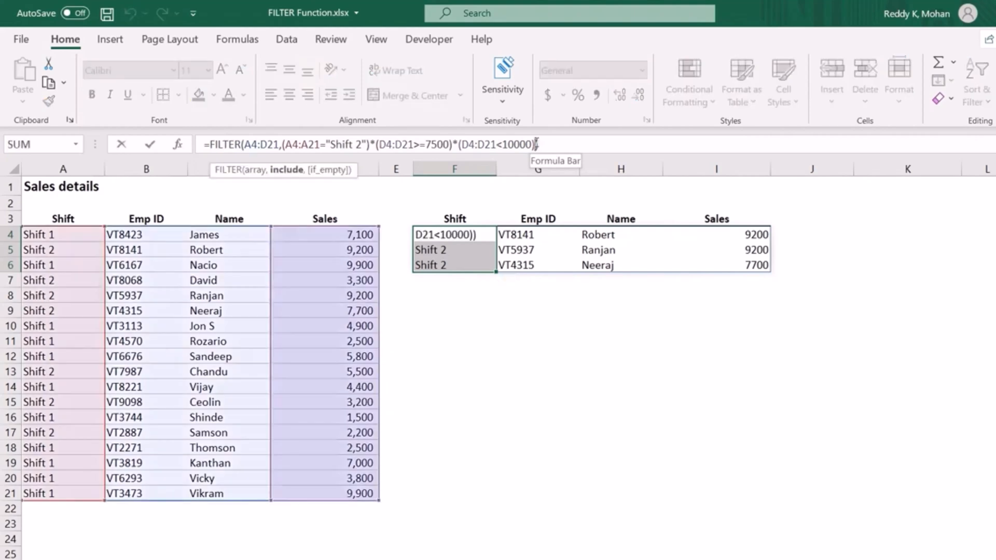
type(",")
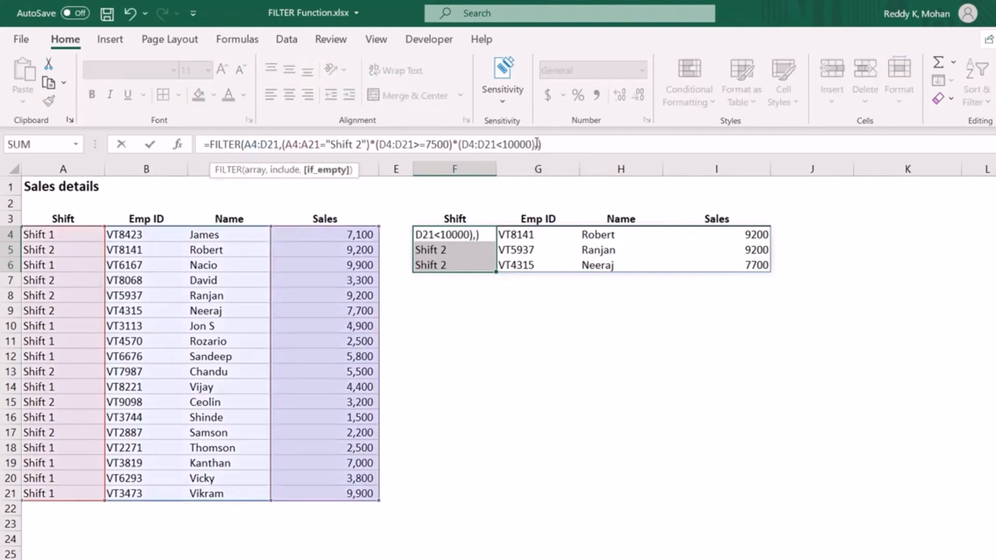
type("\"No")
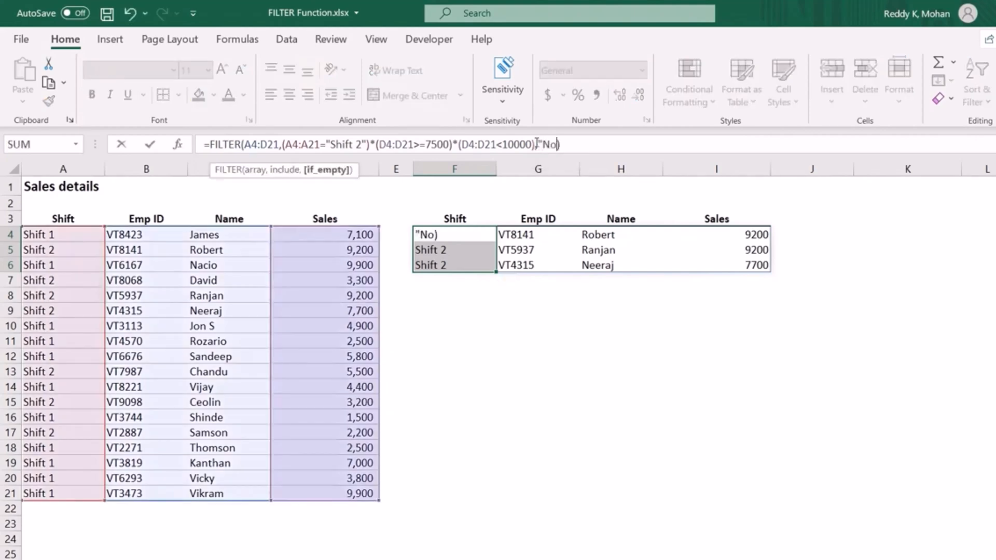
type(" Results")
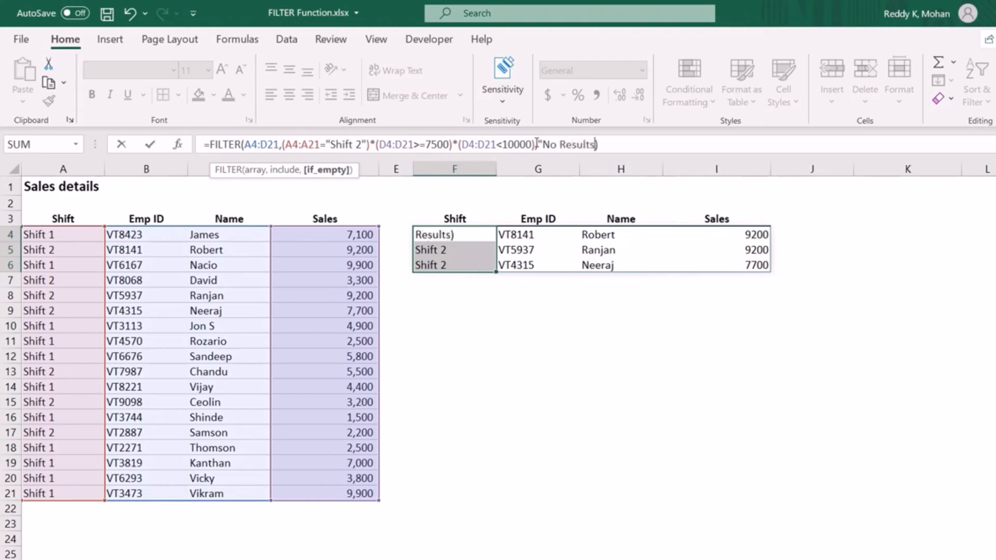
type("found\"")
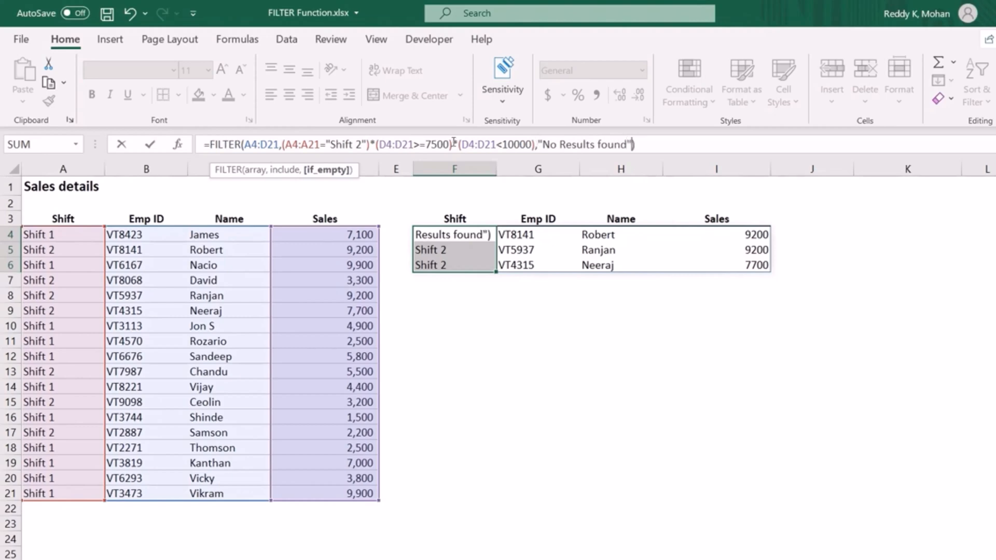
Step: Test the if_empty text by changing the shift criterion in F4's FILTER formula to "Shift", commit it, and review the criterion
left_click(358, 145)
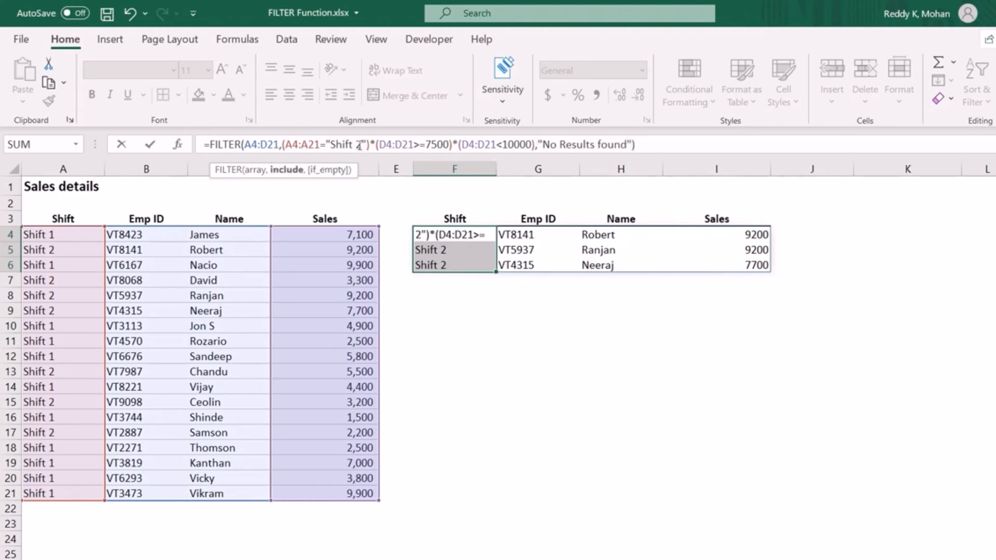
key("Delete")
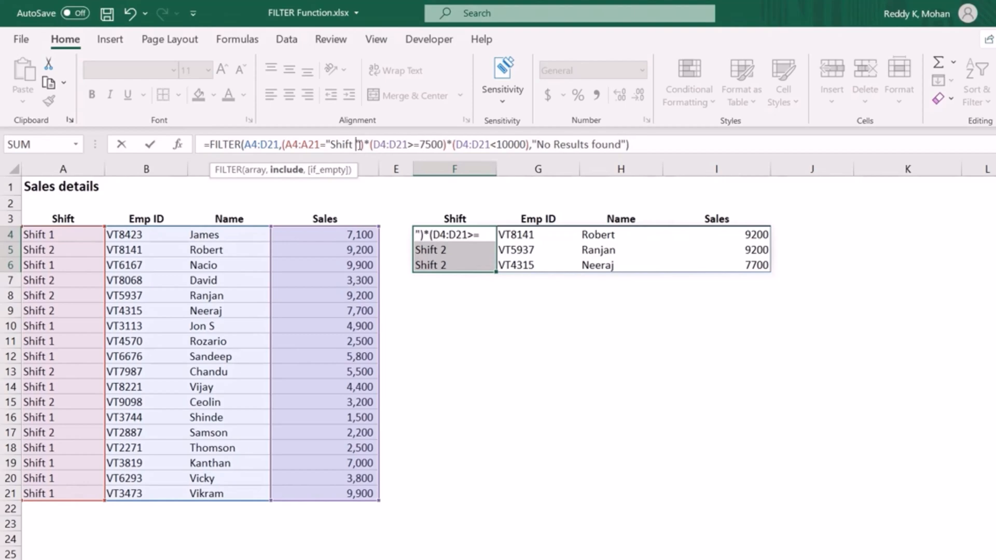
type("3")
key("Return")
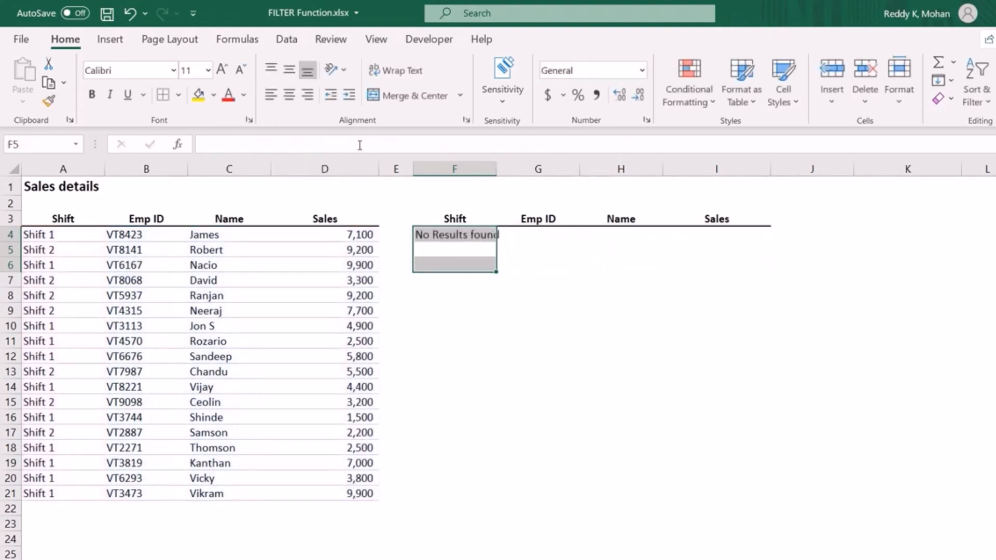
left_click(443, 231)
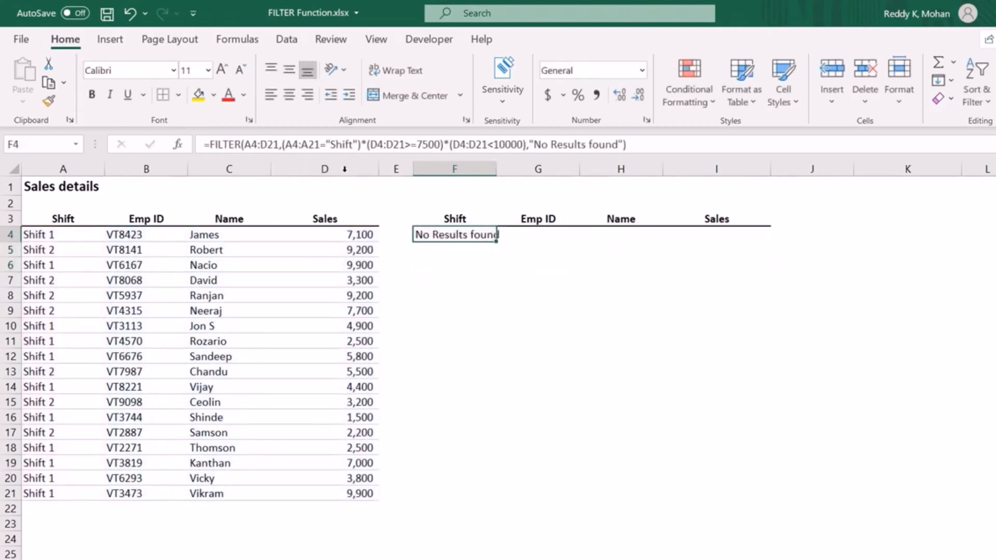
double_click(342, 144)
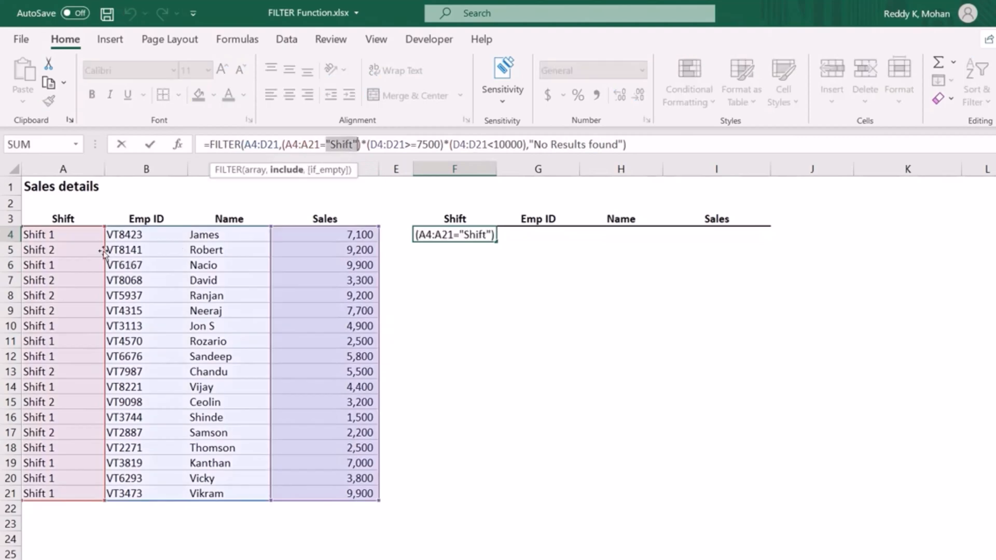
key("Return")
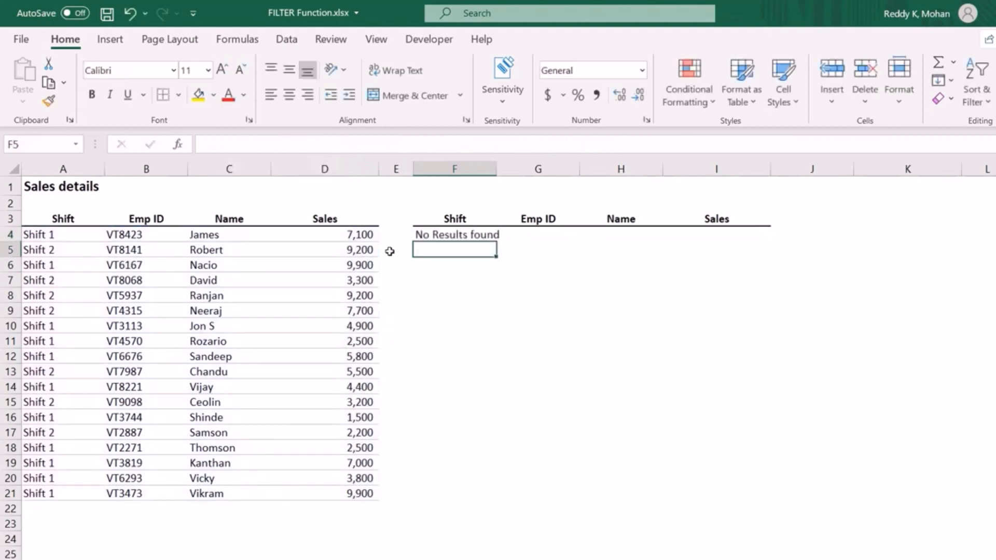
Step: Set the shift criterion in F4's FILTER formula back to "Shift 2" and commit the formula
left_click(444, 231)
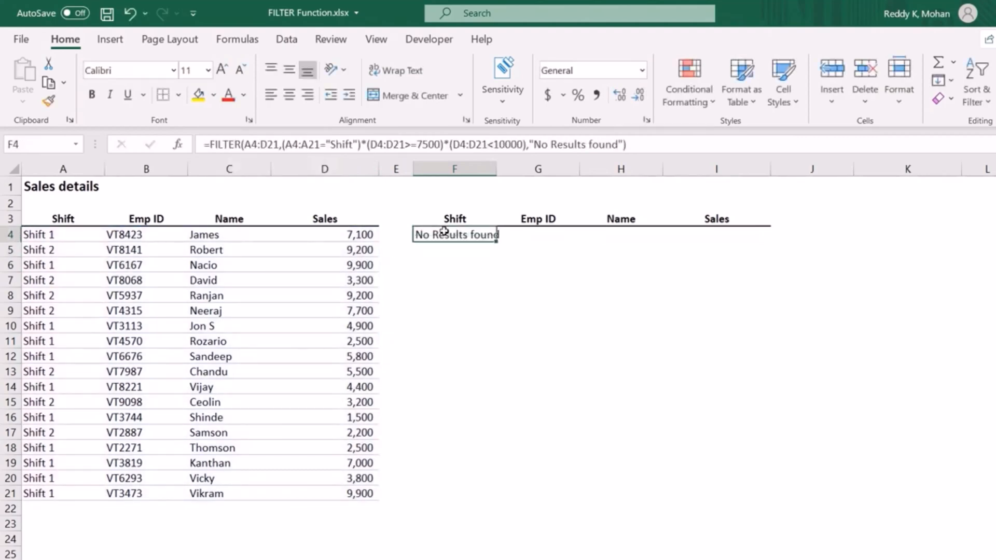
left_click(562, 146)
left_click(351, 144)
type("2")
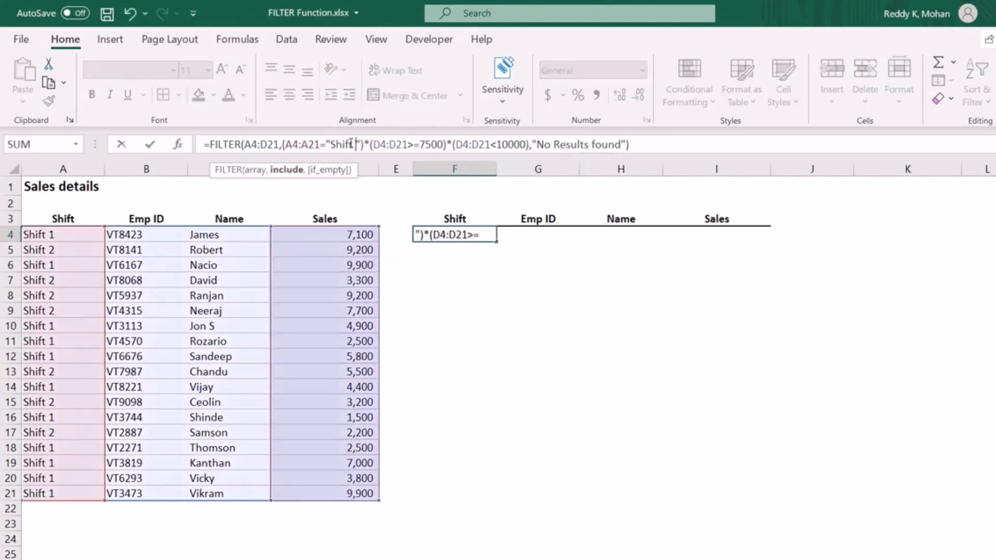
key("Return")
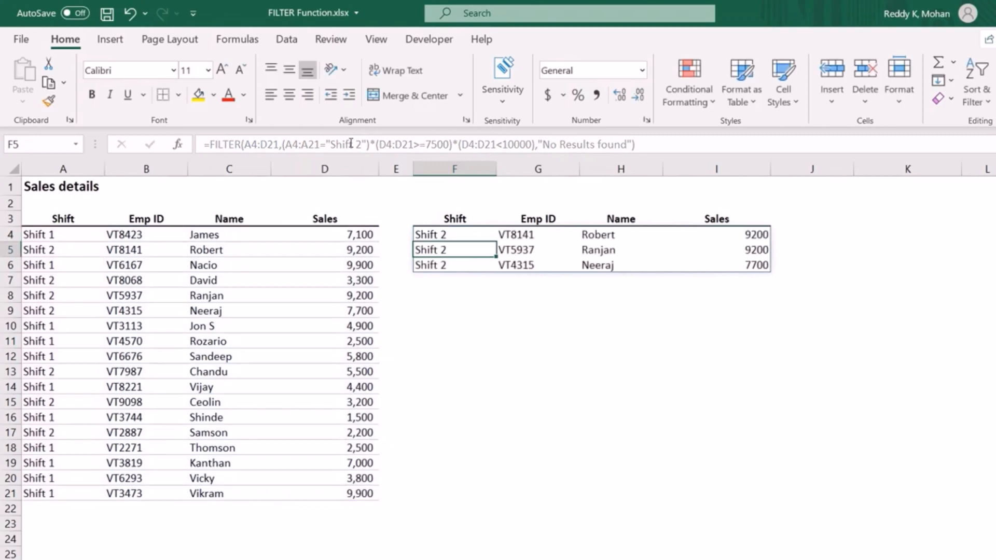
left_click(452, 298)
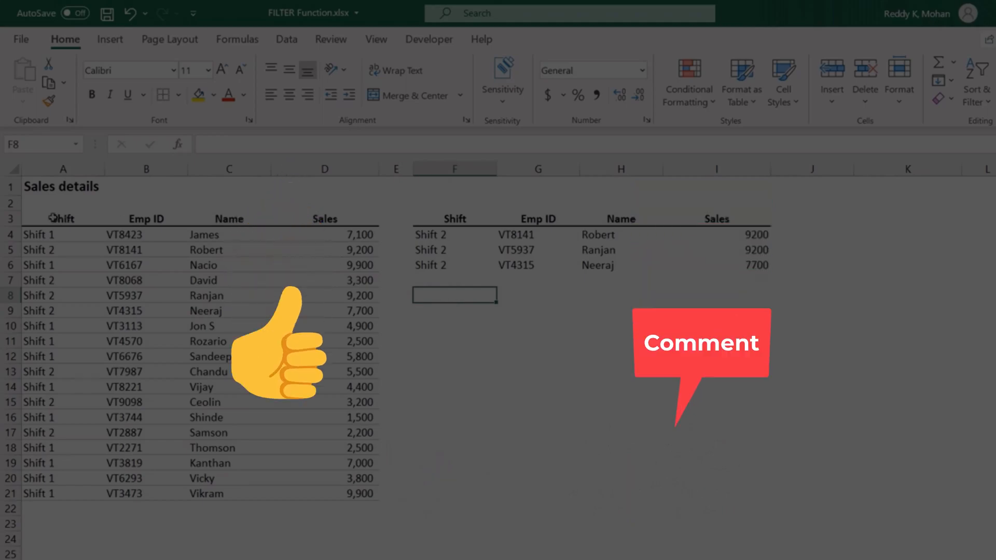
left_click(84, 220)
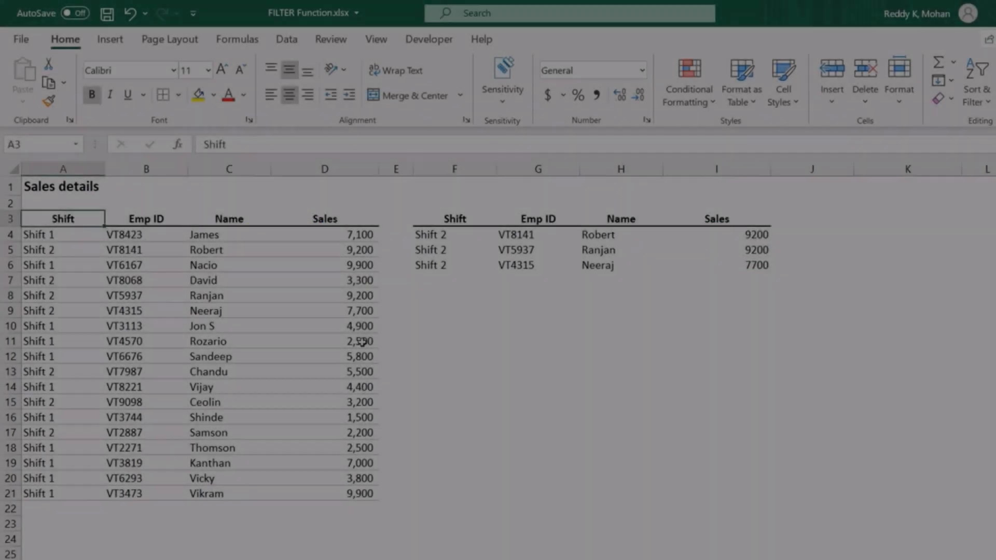